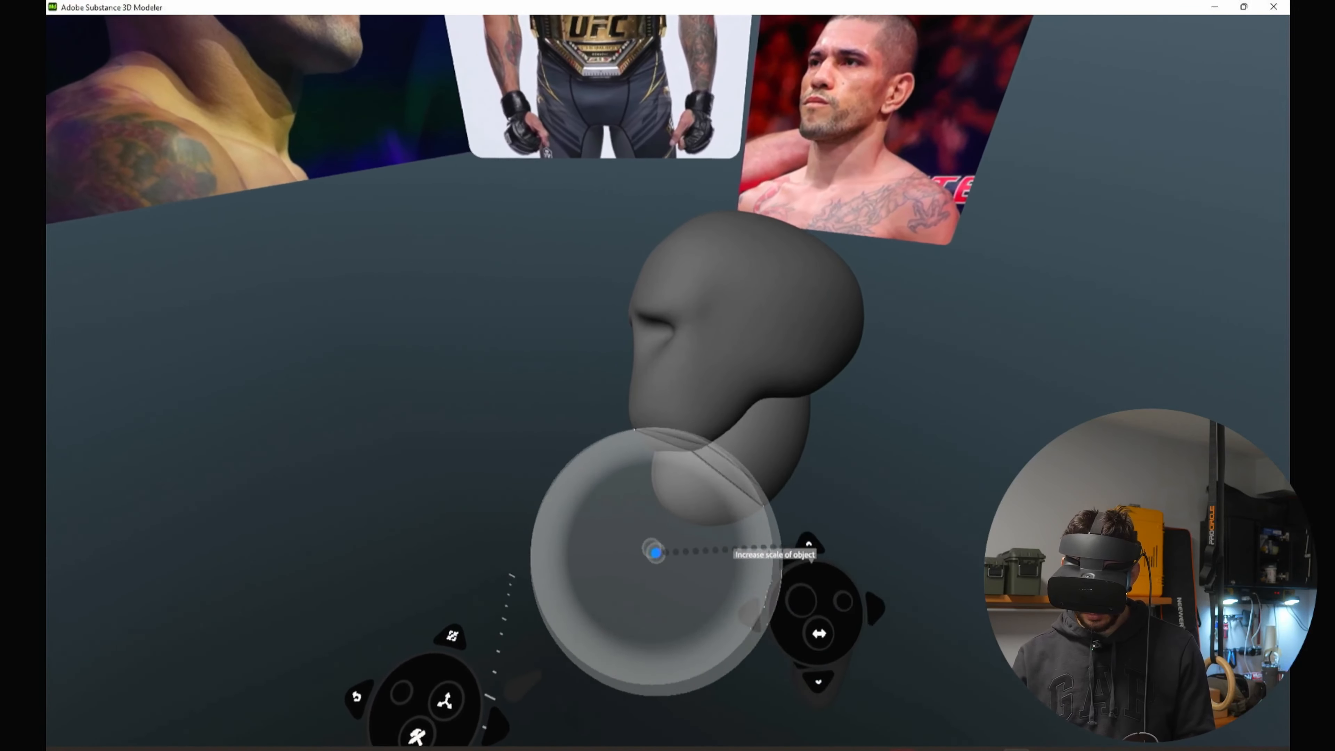
Step: Warp the clay mass beneath the face symmetrically, pulling it down and forward into a long jaw with a projecting chin
left_click_drag(655, 553, 678, 506)
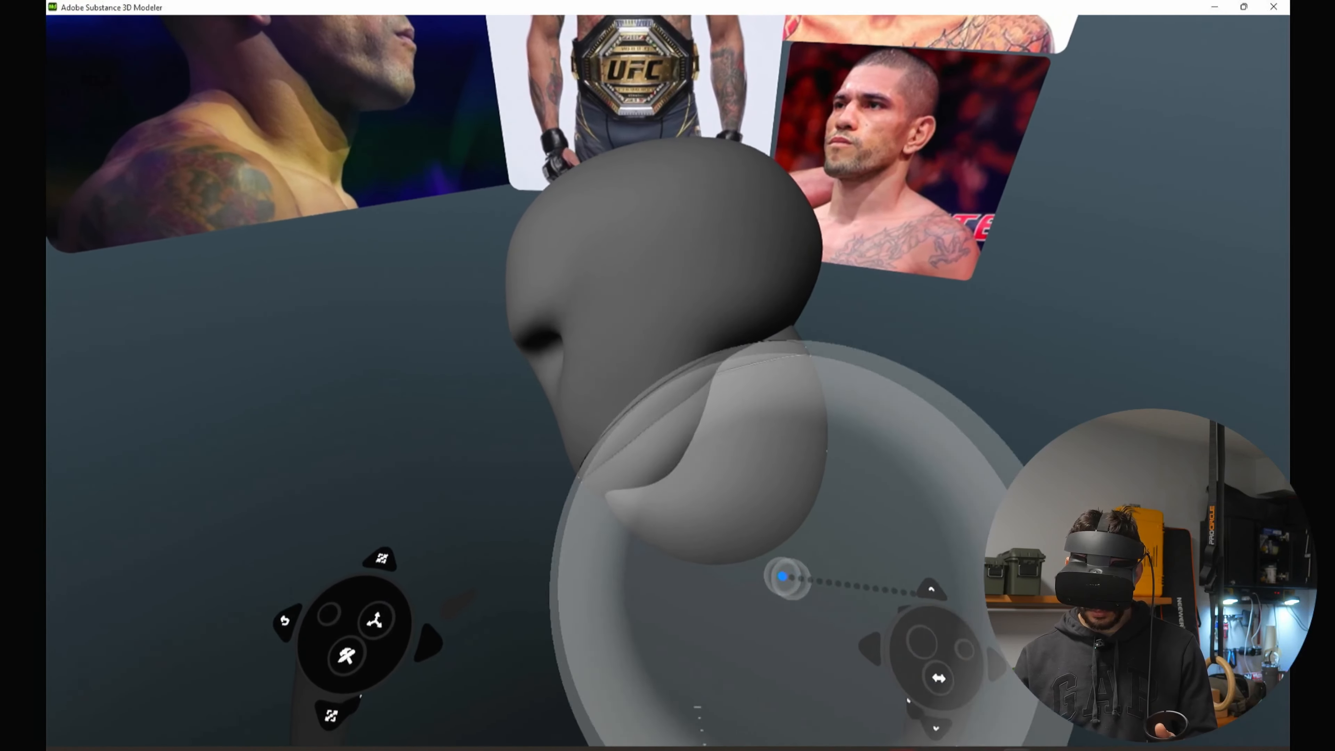
mouse_move(787, 578)
left_mouse_down()
mouse_move(783, 624)
mouse_move(798, 620)
left_mouse_up()
mouse_move(805, 519)
left_mouse_down()
mouse_move(733, 459)
mouse_move(763, 479)
mouse_move(743, 447)
mouse_move(709, 516)
mouse_move(799, 471)
left_mouse_up()
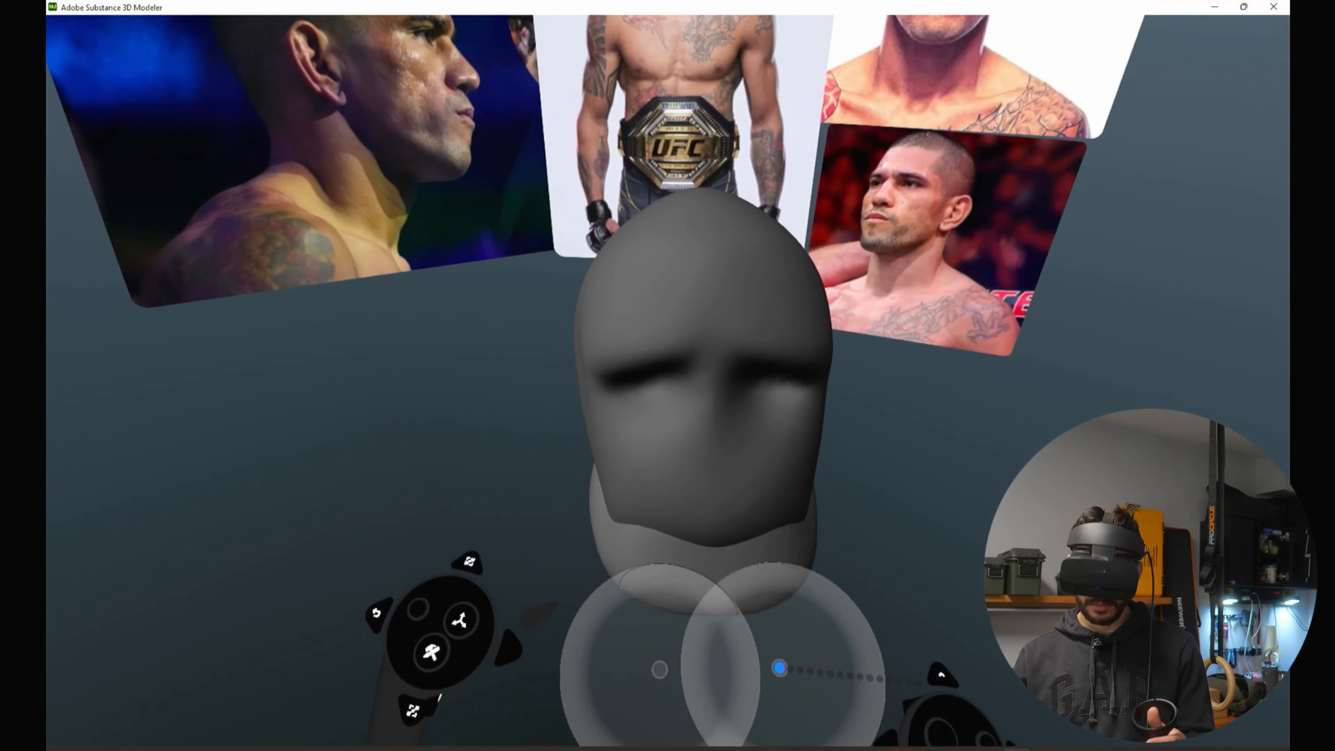
mouse_move(781, 668)
left_mouse_down()
mouse_move(798, 465)
mouse_move(828, 465)
mouse_move(745, 402)
left_mouse_up()
mouse_move(820, 432)
left_mouse_down()
mouse_move(771, 438)
mouse_move(774, 450)
left_mouse_up()
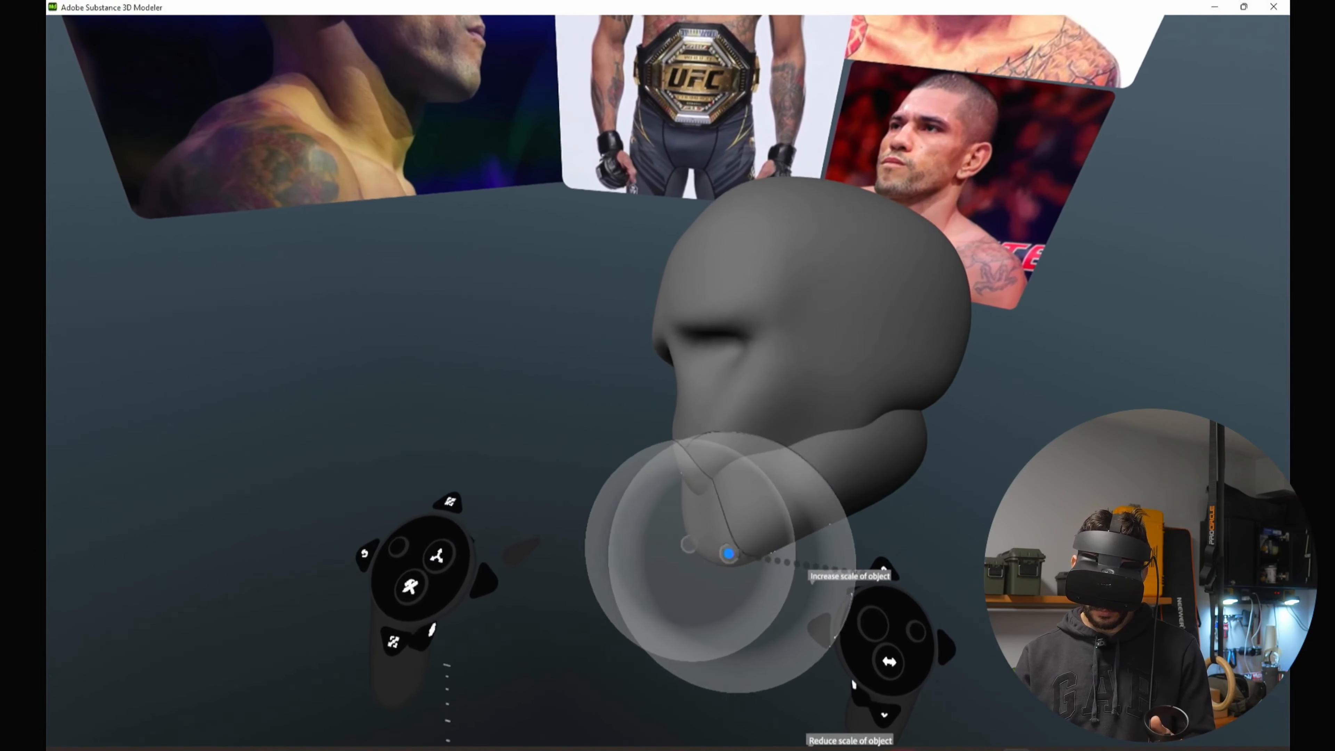
mouse_move(726, 549)
left_mouse_down()
mouse_move(698, 516)
mouse_move(733, 527)
mouse_move(737, 474)
mouse_move(769, 501)
left_mouse_up()
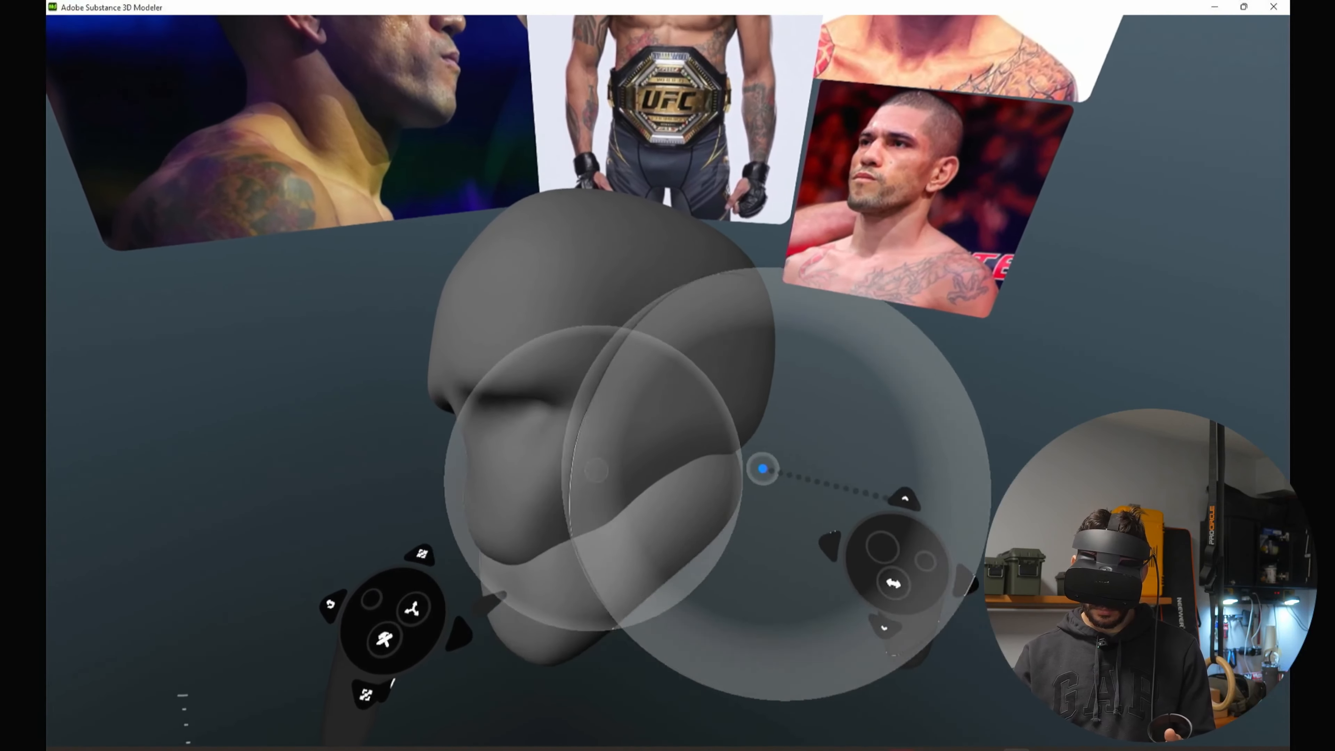
Step: Refine the jaw block symmetrically, shaping its rear corners and tapering its sides toward a narrower chin
mouse_move(763, 468)
left_mouse_down()
mouse_move(698, 447)
mouse_move(682, 370)
left_mouse_up()
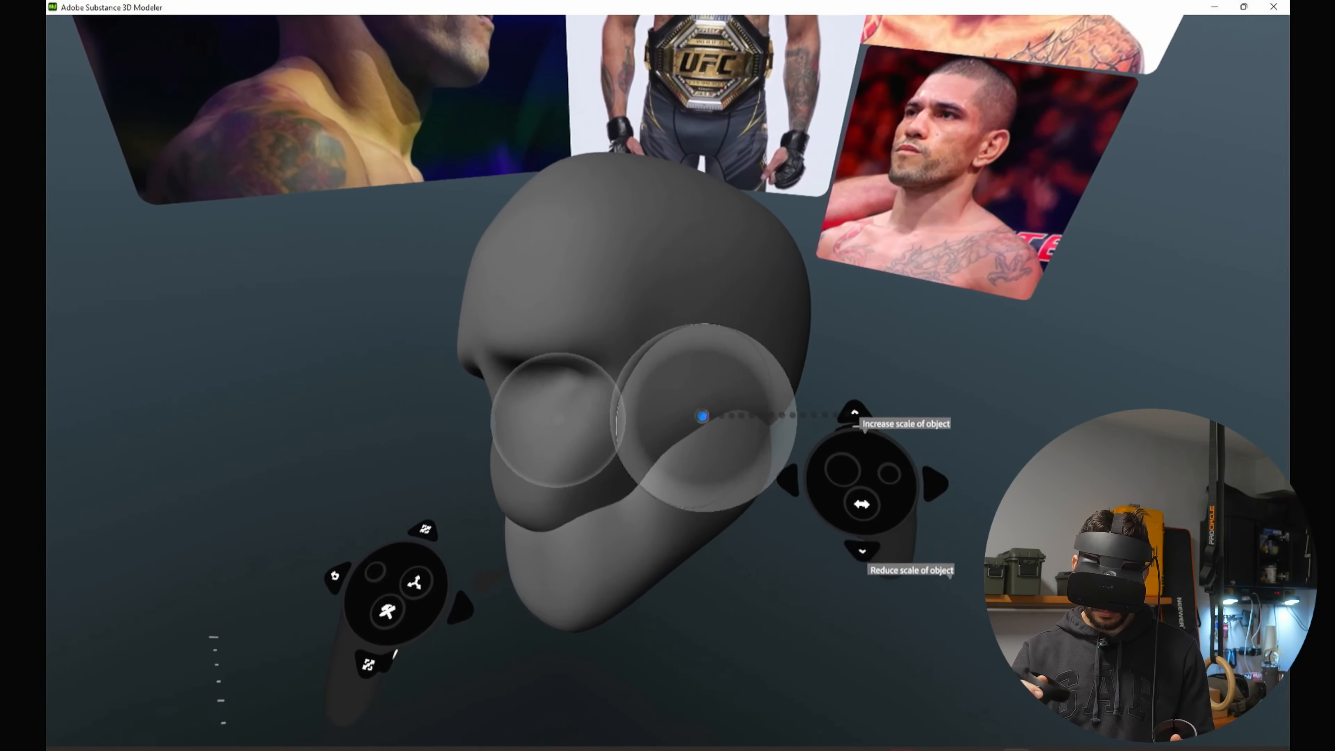
left_click_drag(702, 416, 712, 394)
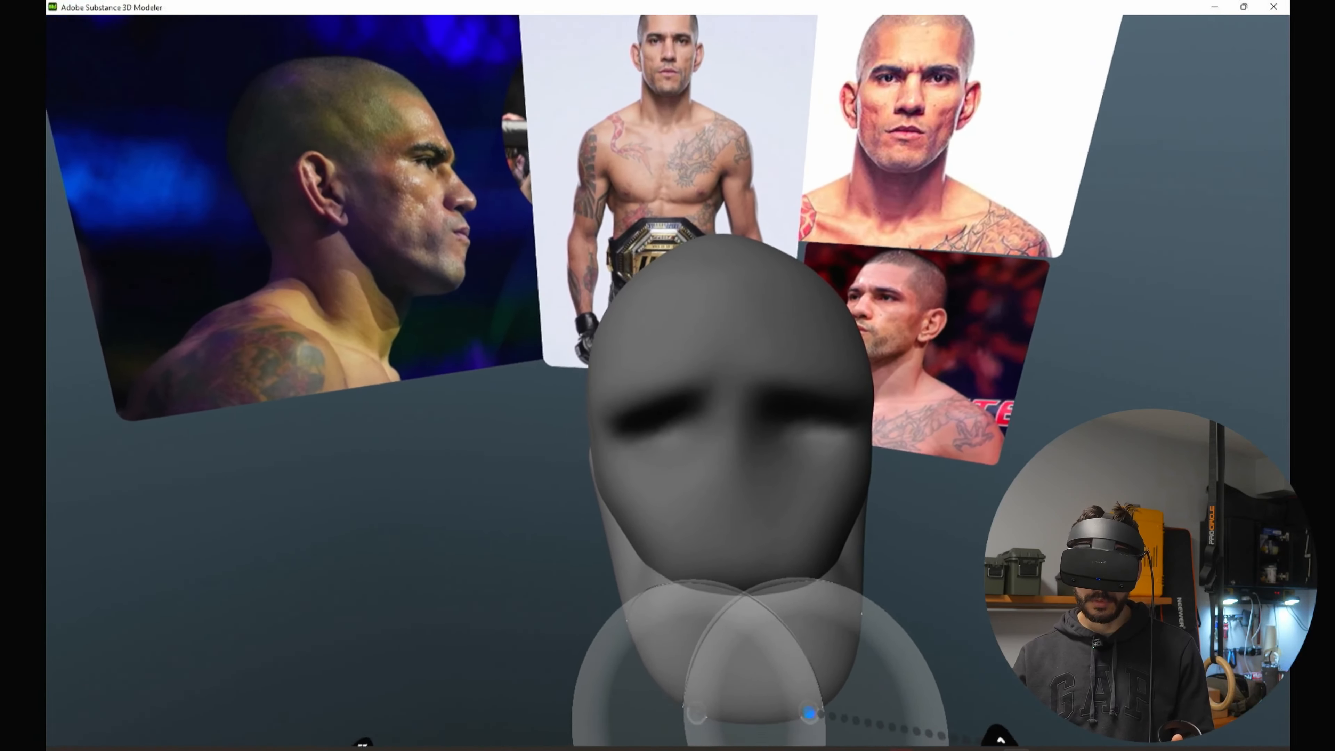
left_click_drag(808, 713, 750, 529)
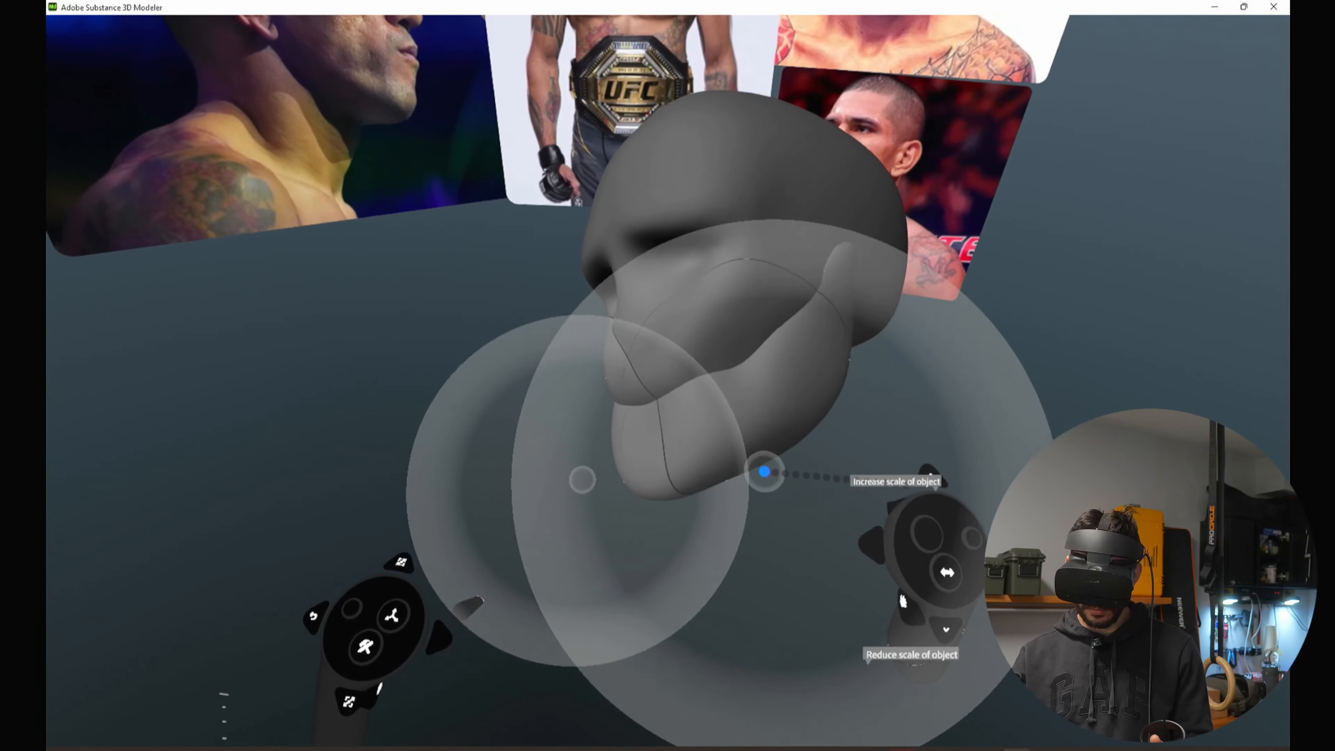
mouse_move(766, 471)
left_mouse_down()
mouse_move(704, 500)
mouse_move(834, 493)
mouse_move(807, 463)
left_mouse_up()
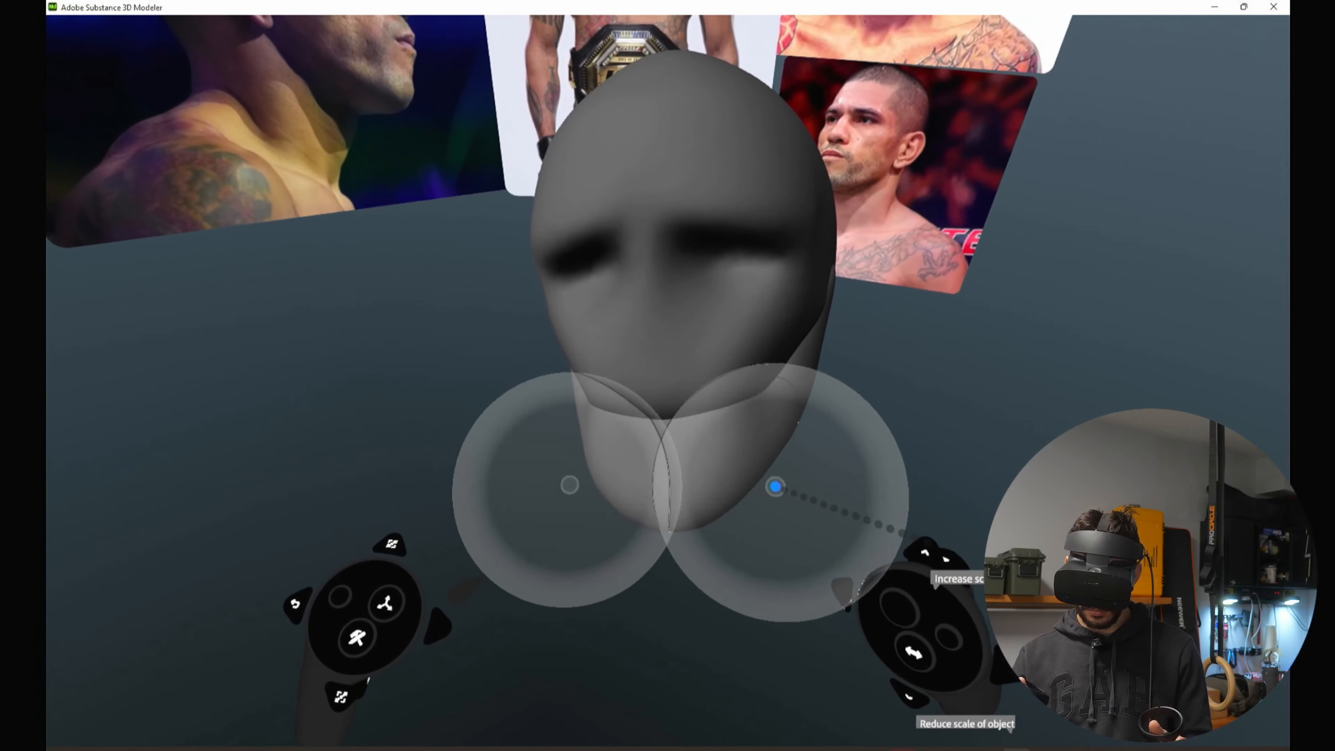
left_click_drag(852, 505, 836, 493)
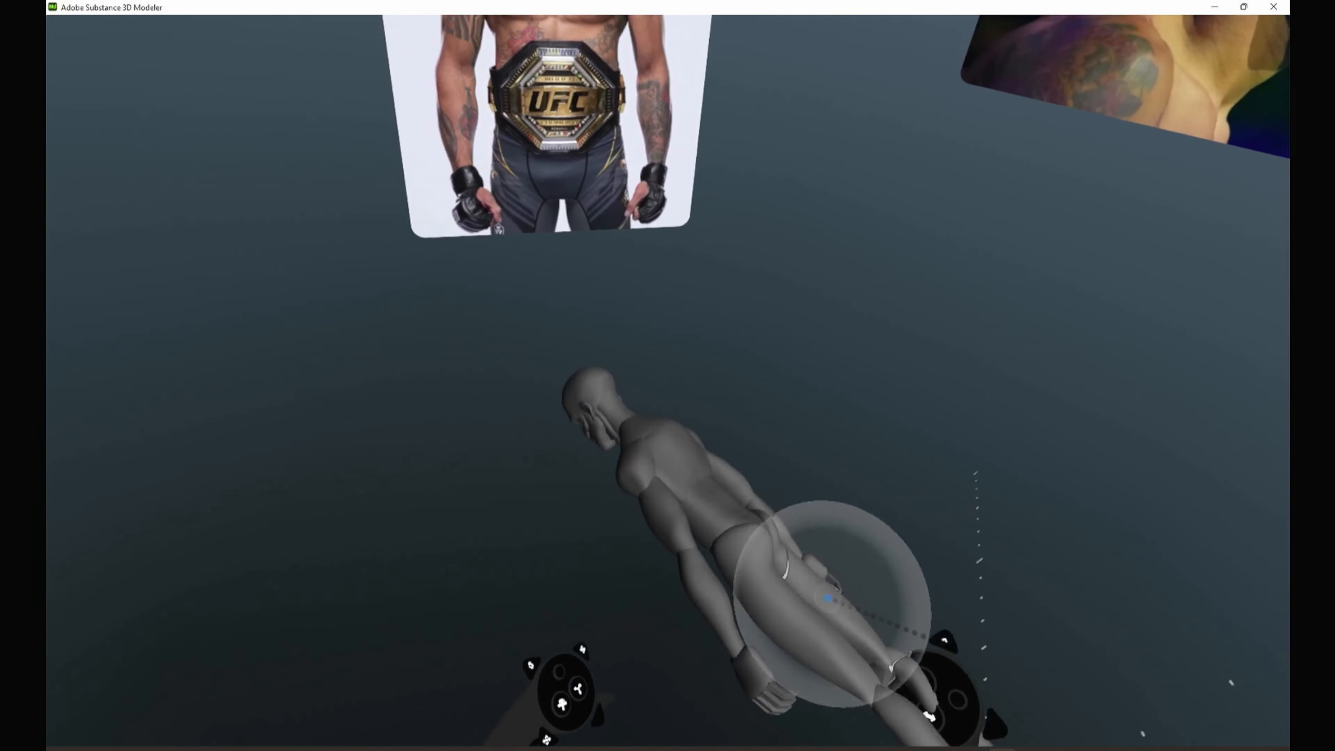
Step: Select the figure's chest, abdomen, pelvis and both thighs together for transforming
left_click(736, 484)
left_click(741, 568)
left_click(737, 394)
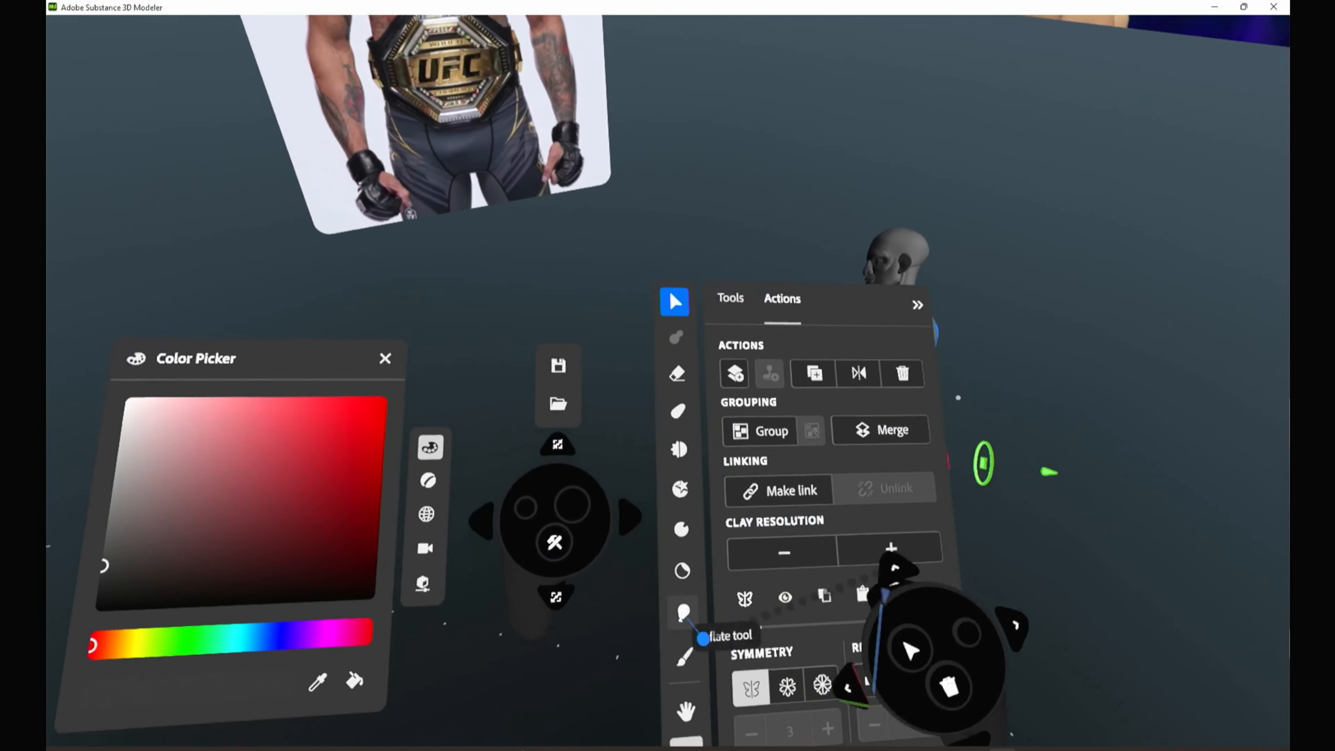
left_click(702, 635)
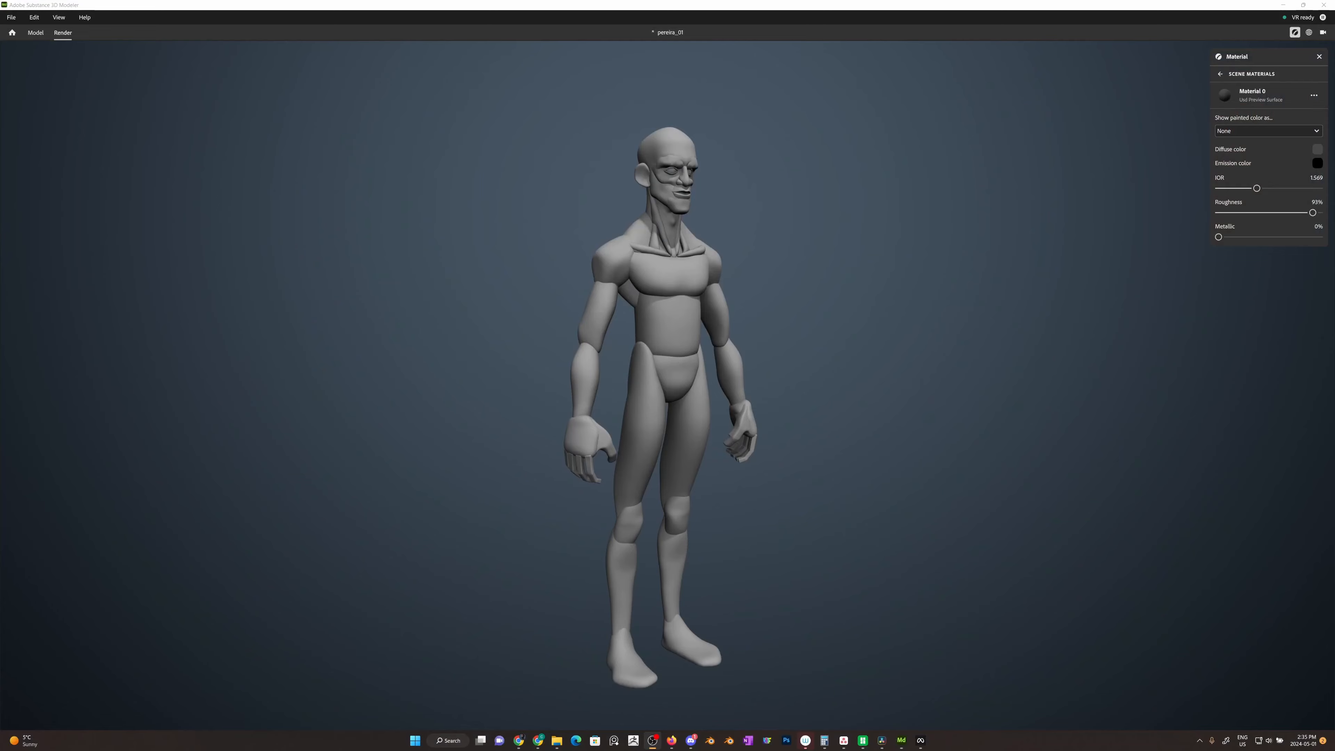
Step: Examine the full figure's silhouette and body proportions in the render view from the front, side and back
left_click(745, 593)
middle_click_drag(745, 593, 702, 590, "alt")
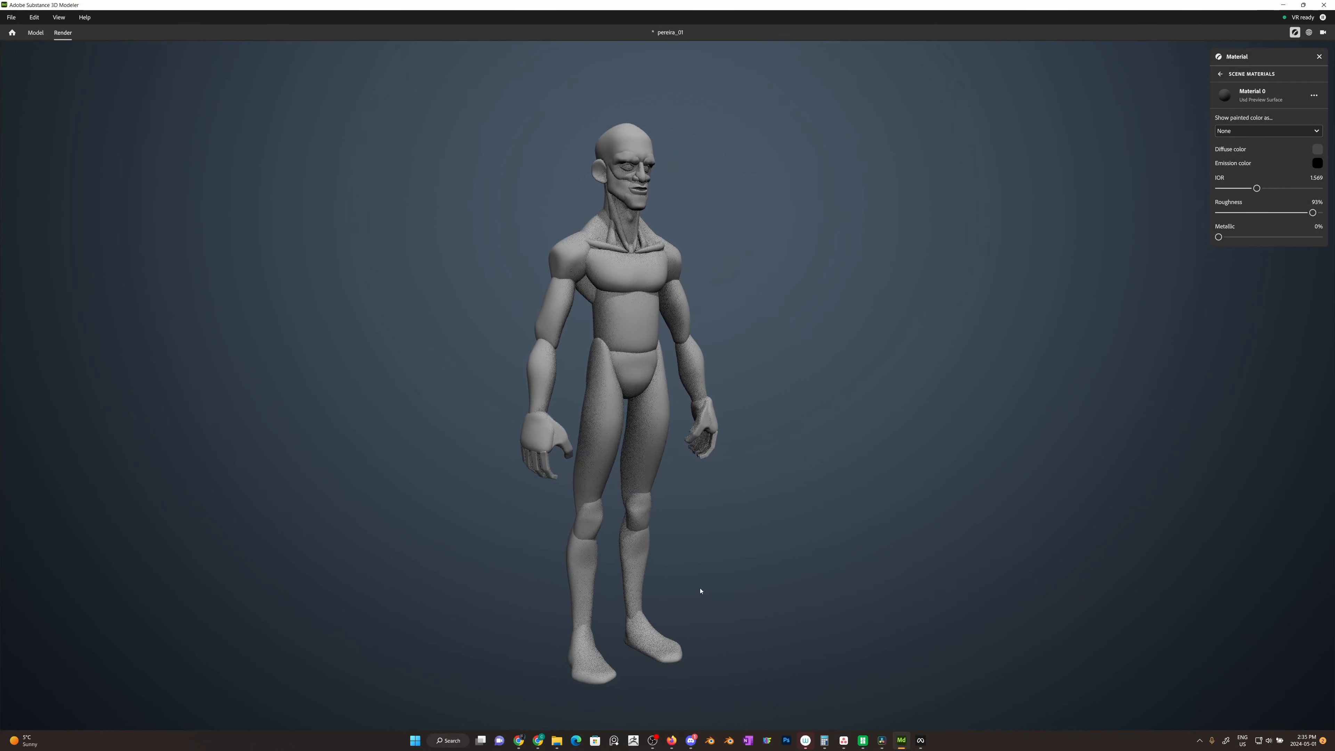
left_click_drag(799, 587, 736, 575, "alt")
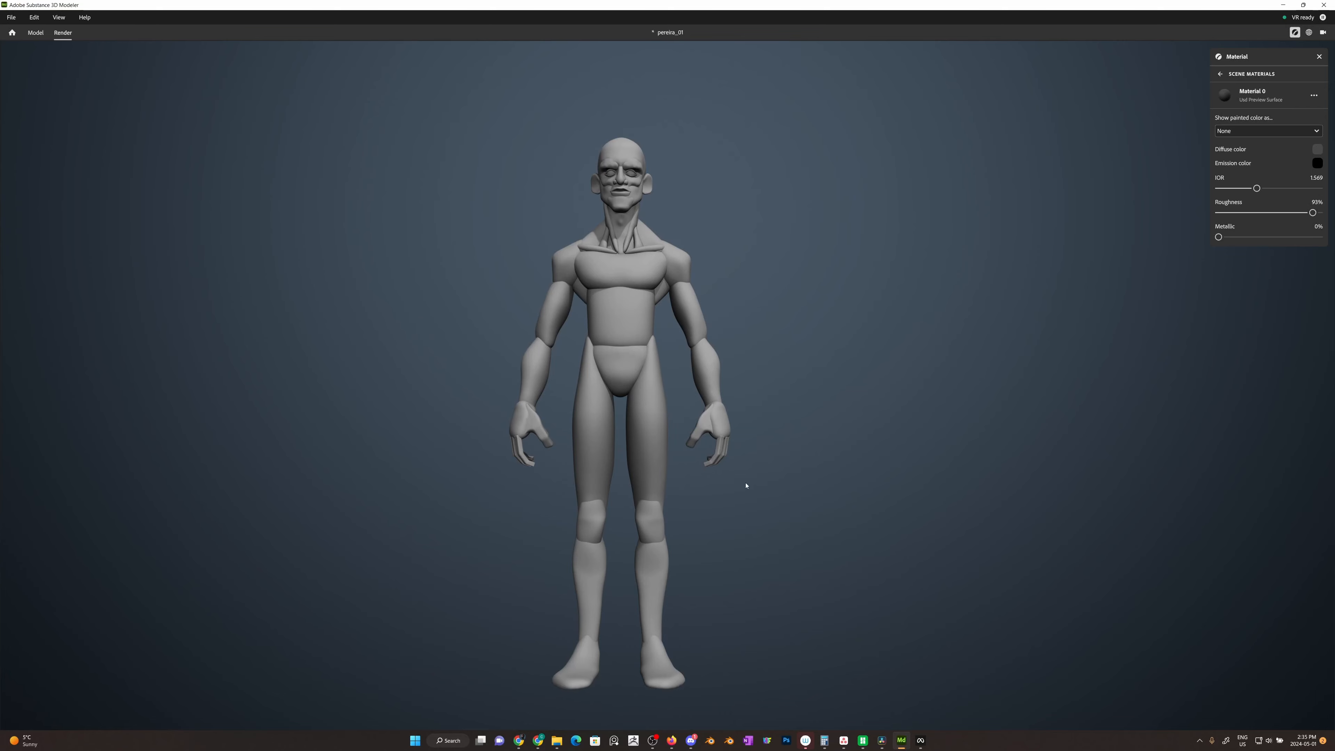
left_click_drag(816, 468, 836, 475, "alt")
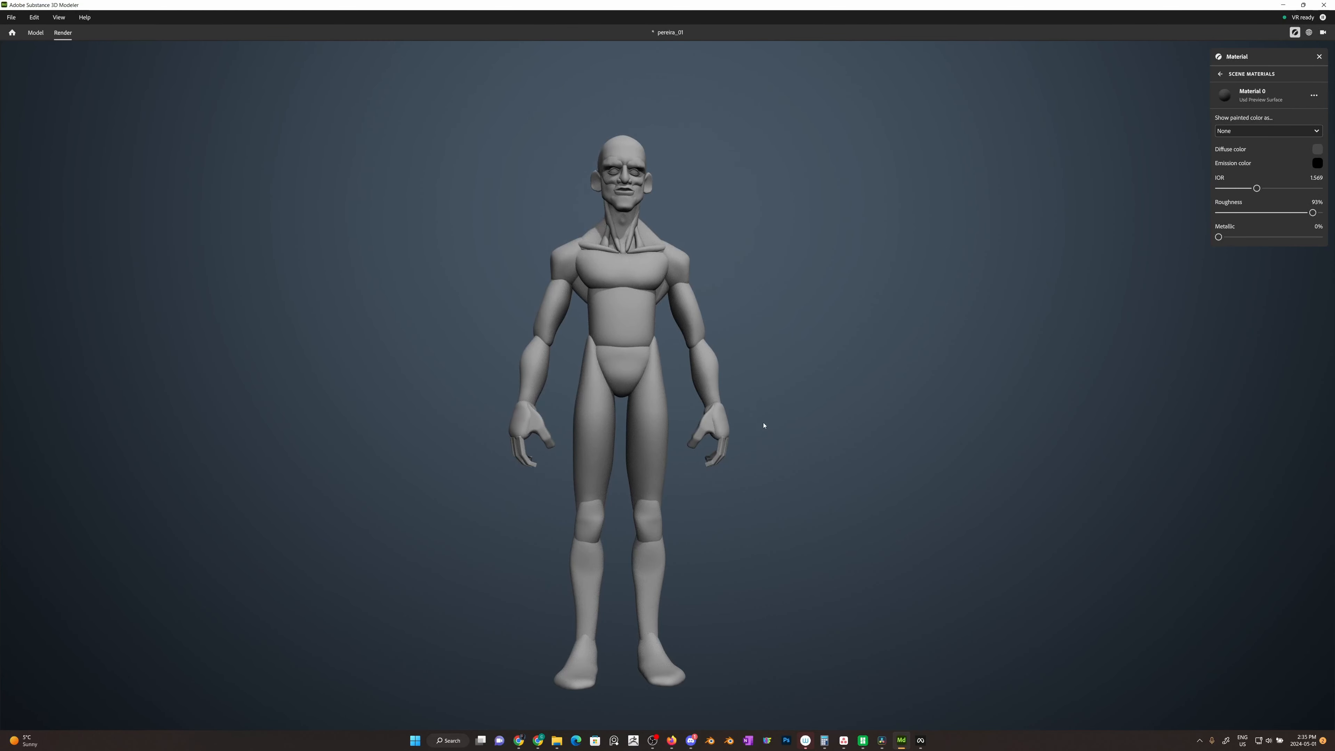
left_click_drag(784, 390, 782, 419, "alt")
middle_click_drag(787, 438, 876, 432, "alt")
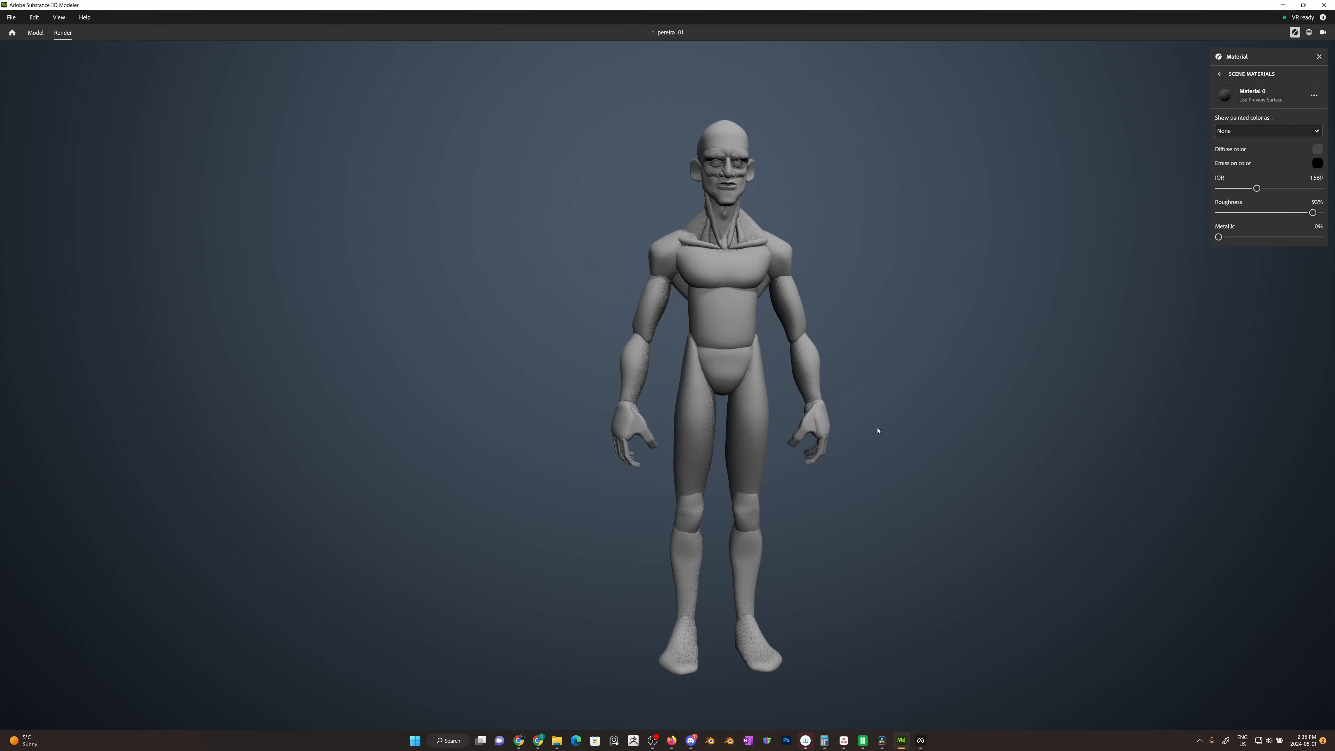
left_click_drag(915, 447, 612, 430, "alt")
left_click_drag(909, 445, 977, 468, "alt")
left_click_drag(830, 519, 1030, 513, "alt")
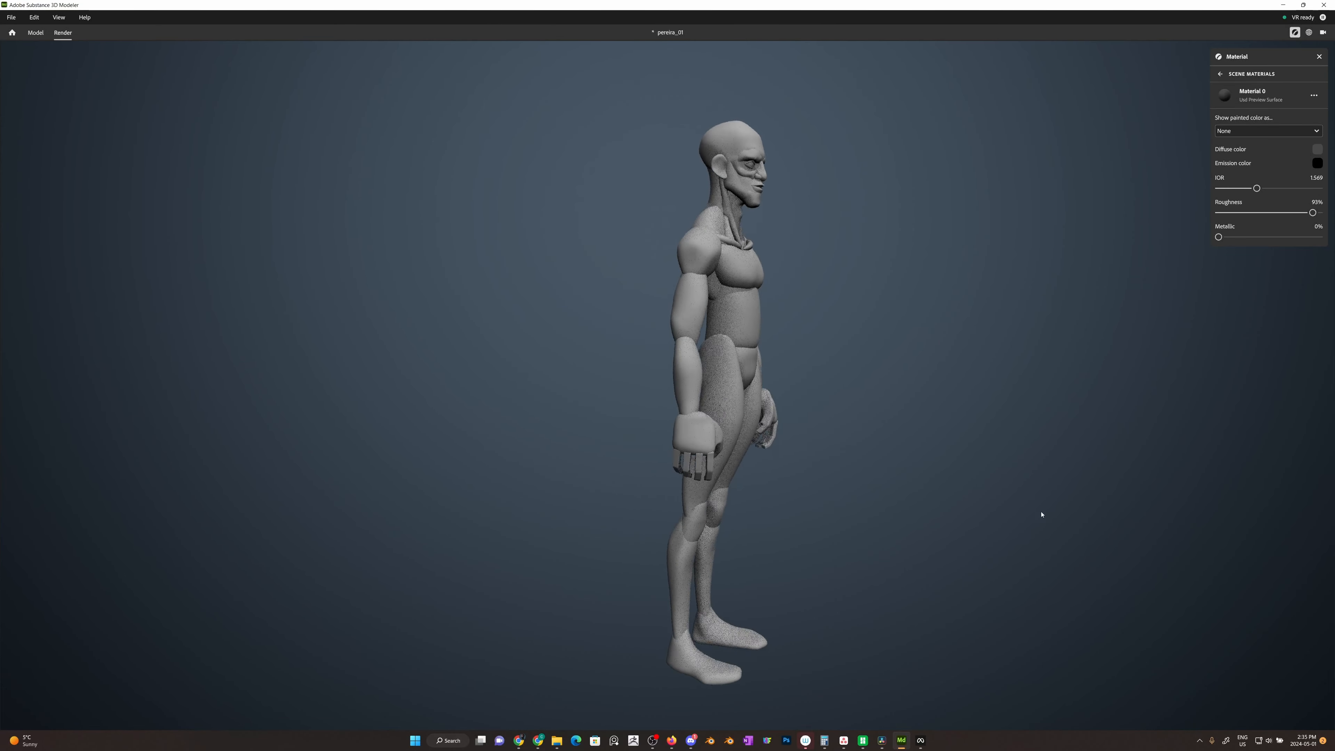
left_click_drag(552, 491, 860, 483, "alt")
mouse_move(477, 496)
left_mouse_down("alt")
mouse_move(492, 491)
mouse_move(481, 488)
left_mouse_up("alt")
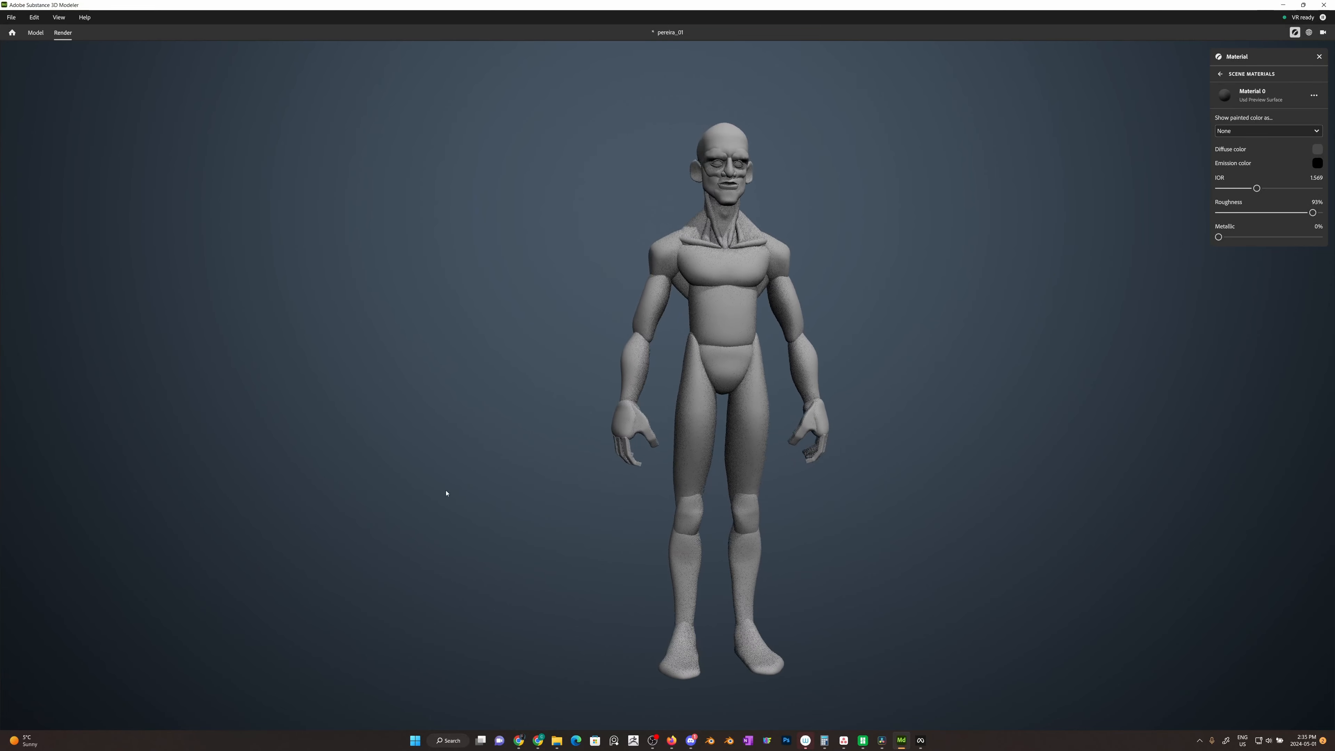
left_click_drag(503, 491, 440, 496, "alt")
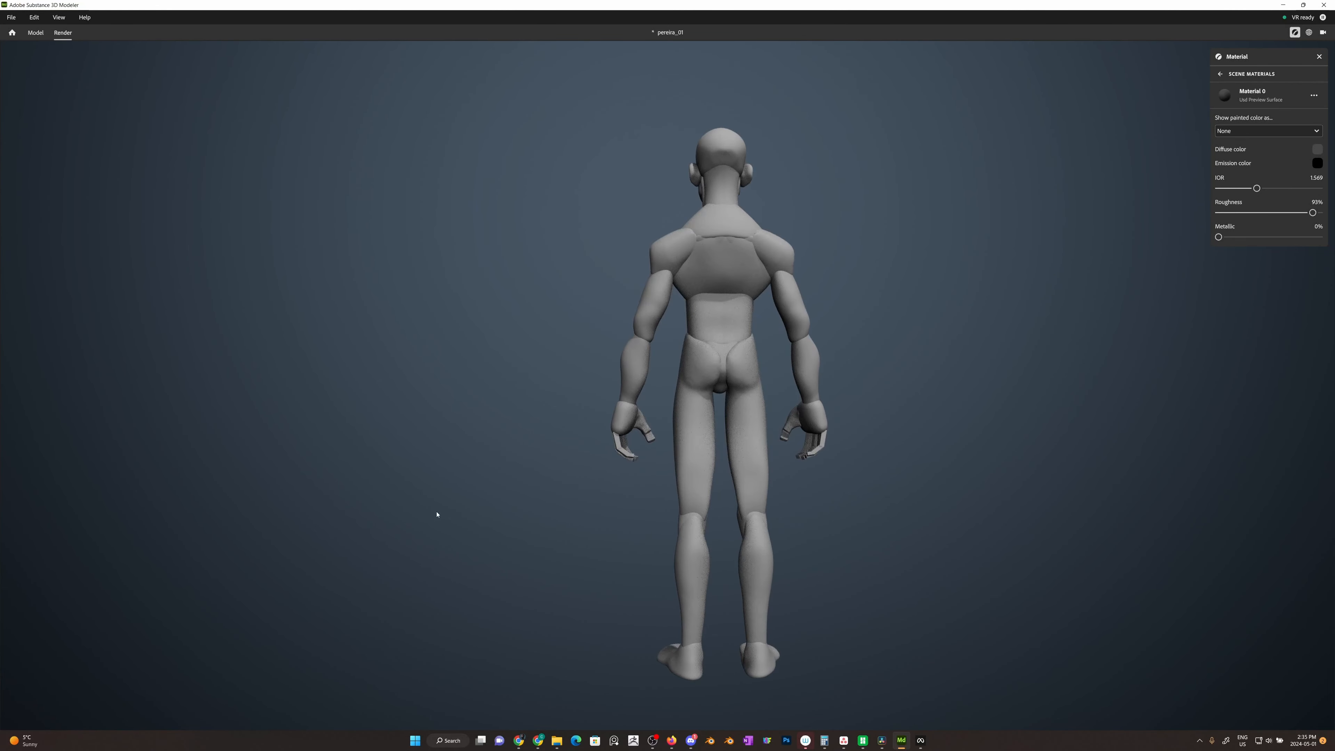
left_click_drag(794, 563, 636, 551, "alt")
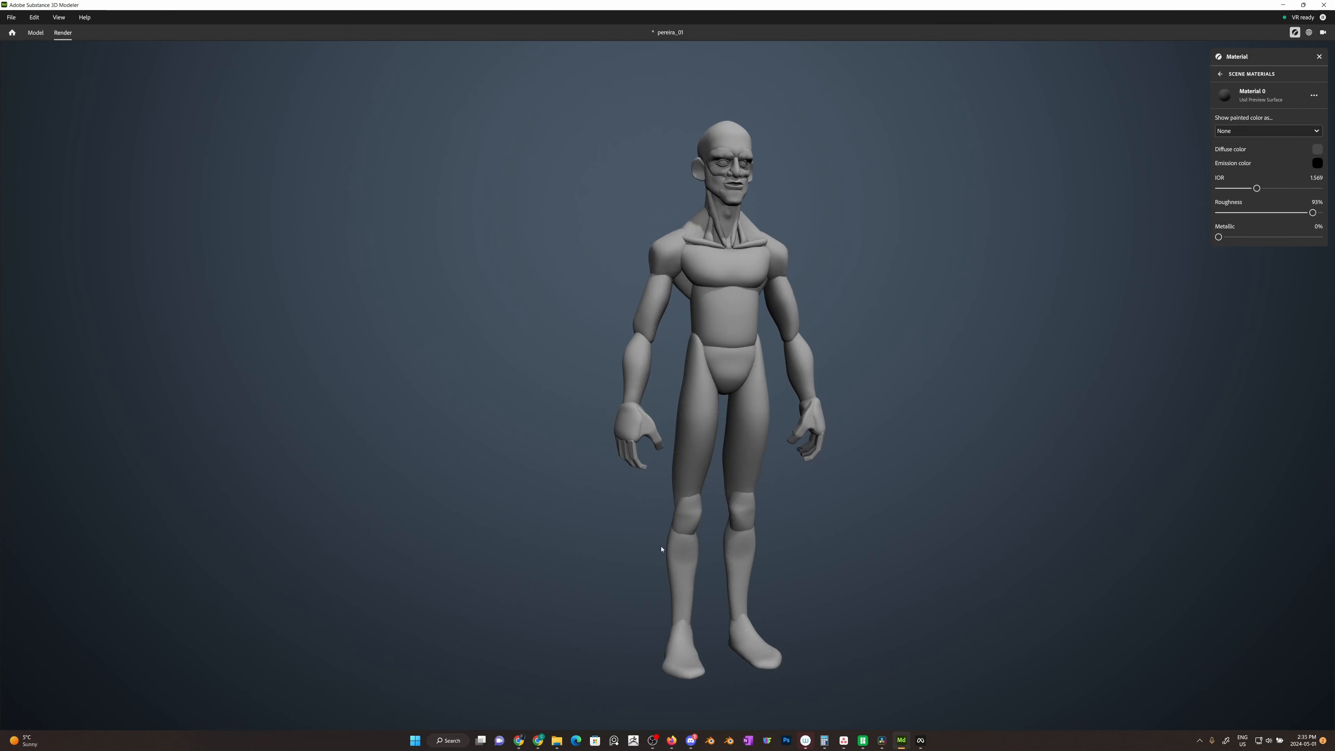
mouse_move(802, 540)
right_mouse_down("alt")
mouse_move(851, 541)
mouse_move(811, 546)
right_mouse_up("alt")
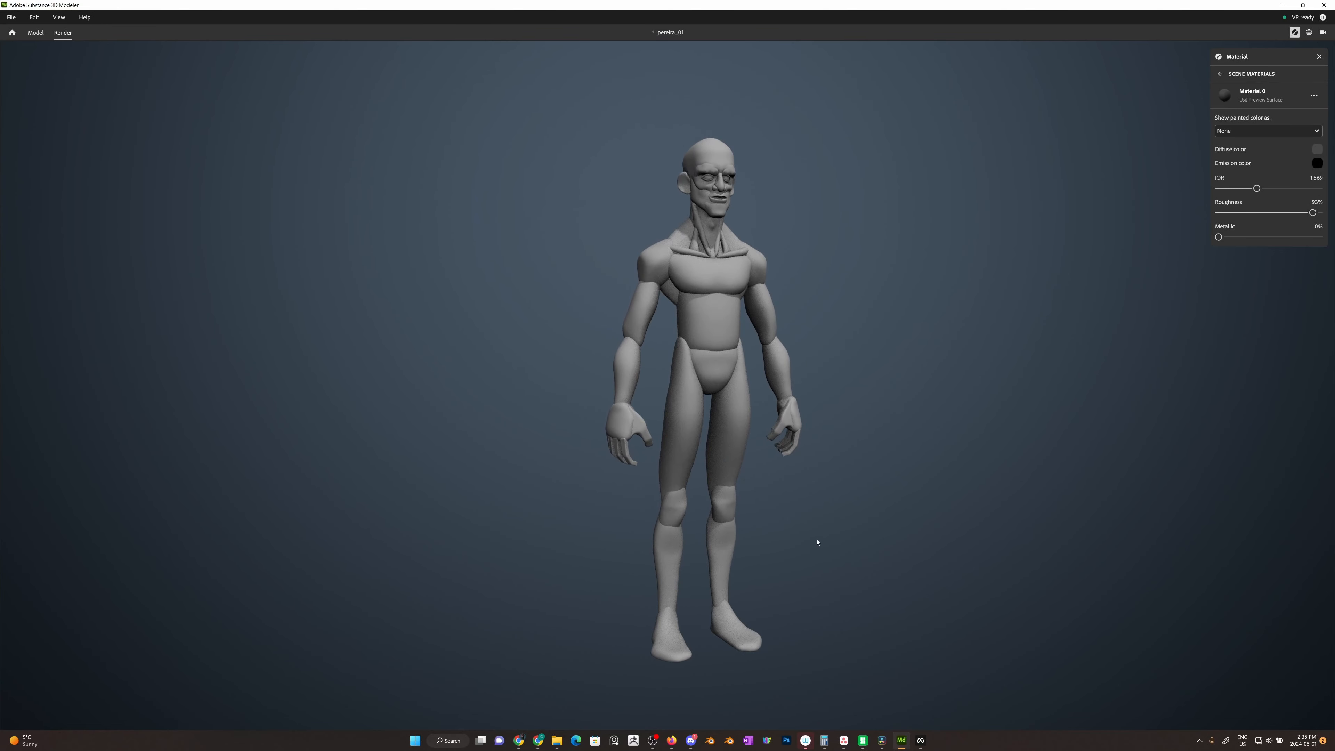
Step: Examine the rendered figure's hands, torso, shoulders, neck and head up close from the front and in profile
middle_click_drag(830, 393, 778, 400, "alt")
right_click_drag(778, 400, 905, 406, "alt")
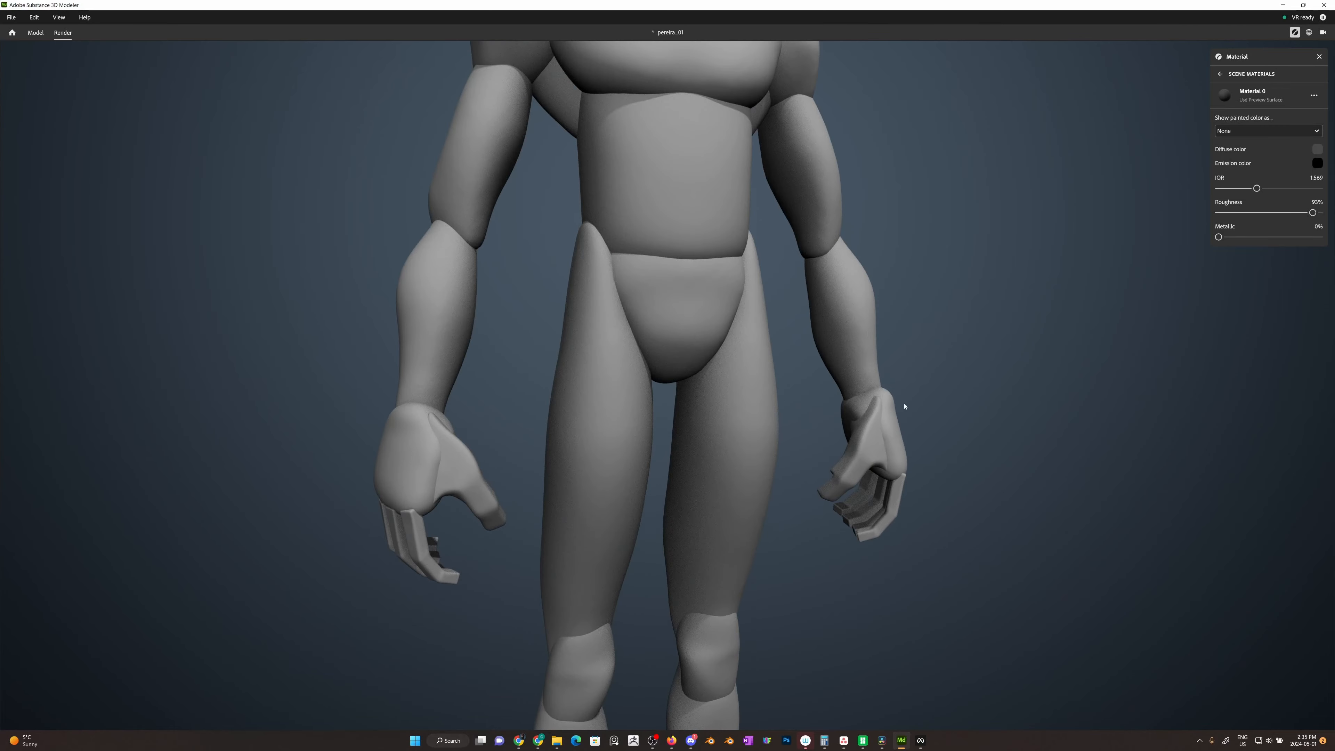
middle_click_drag(879, 307, 828, 588, "alt")
middle_click_drag(827, 330, 824, 544, "alt")
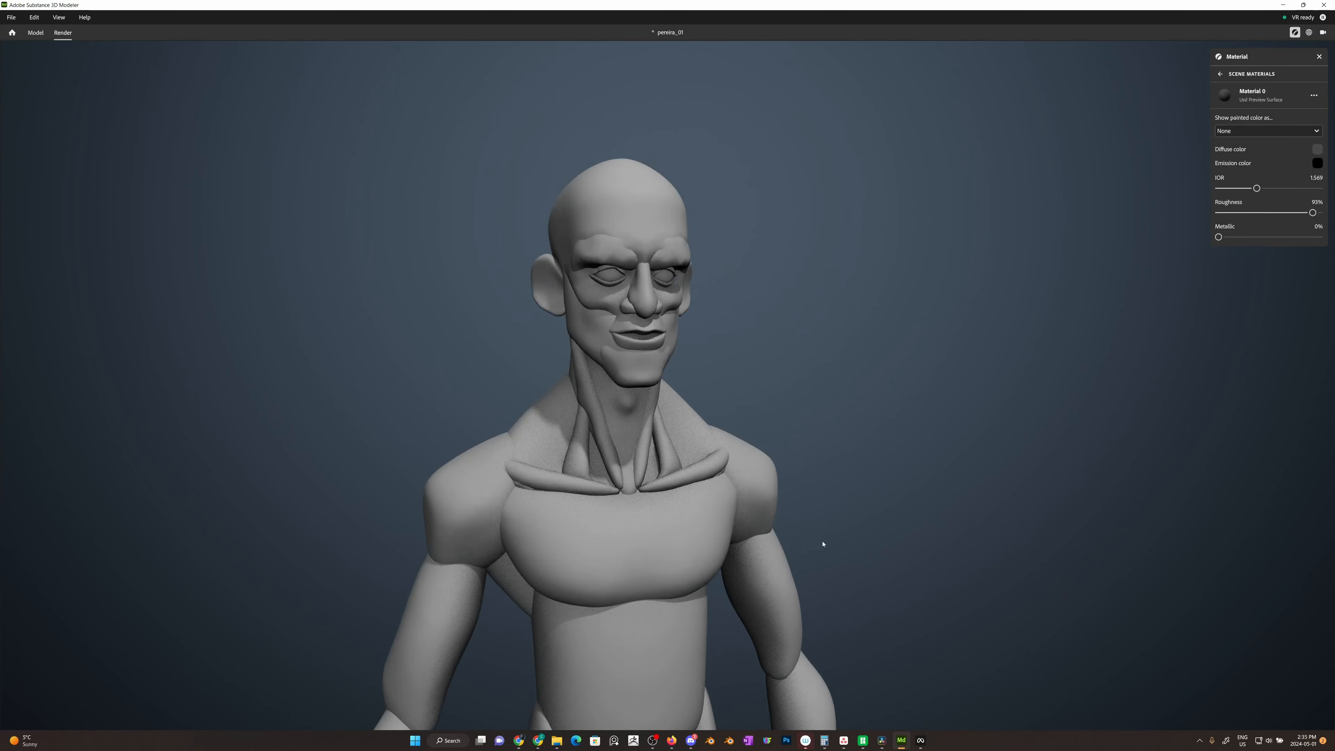
left_click_drag(823, 544, 903, 468, "alt")
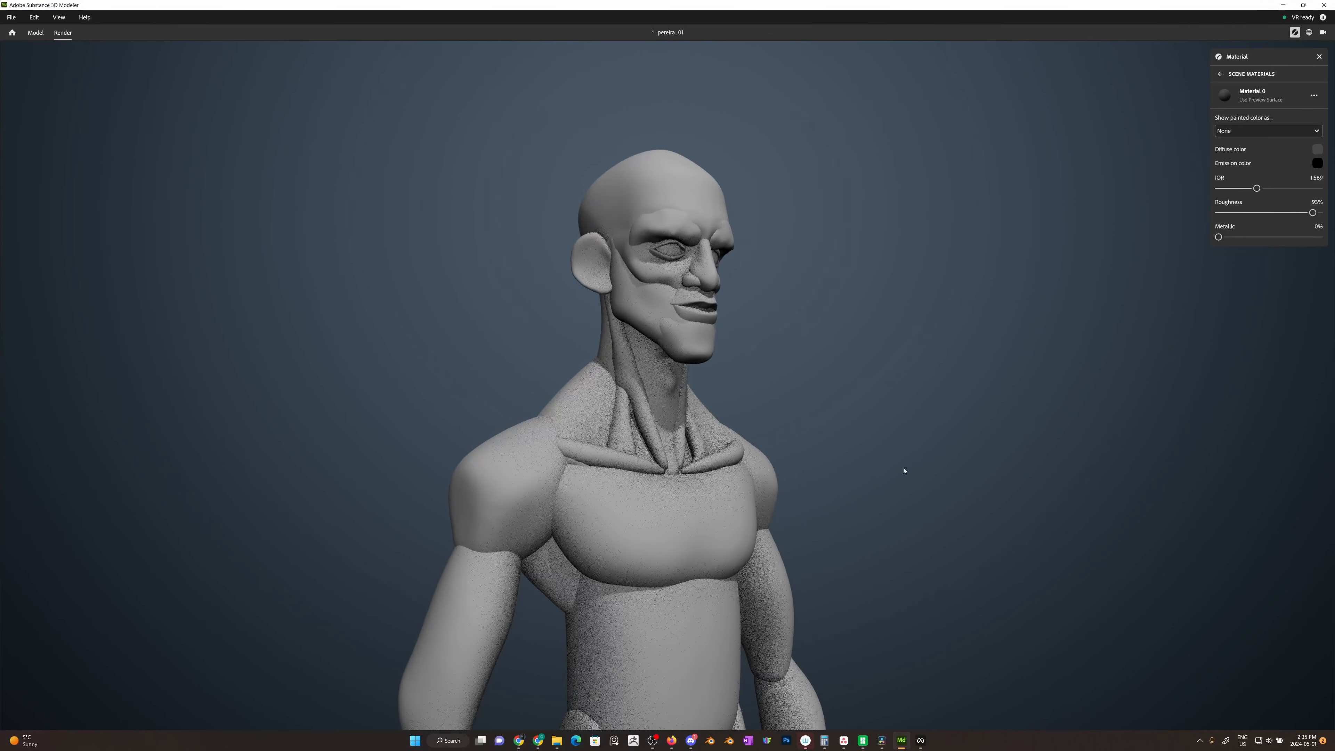
middle_click_drag(903, 468, 891, 619, "alt")
left_click_drag(886, 539, 497, 509, "alt")
right_click_drag(591, 486, 972, 651, "alt")
middle_click_drag(796, 492, 853, 648, "alt")
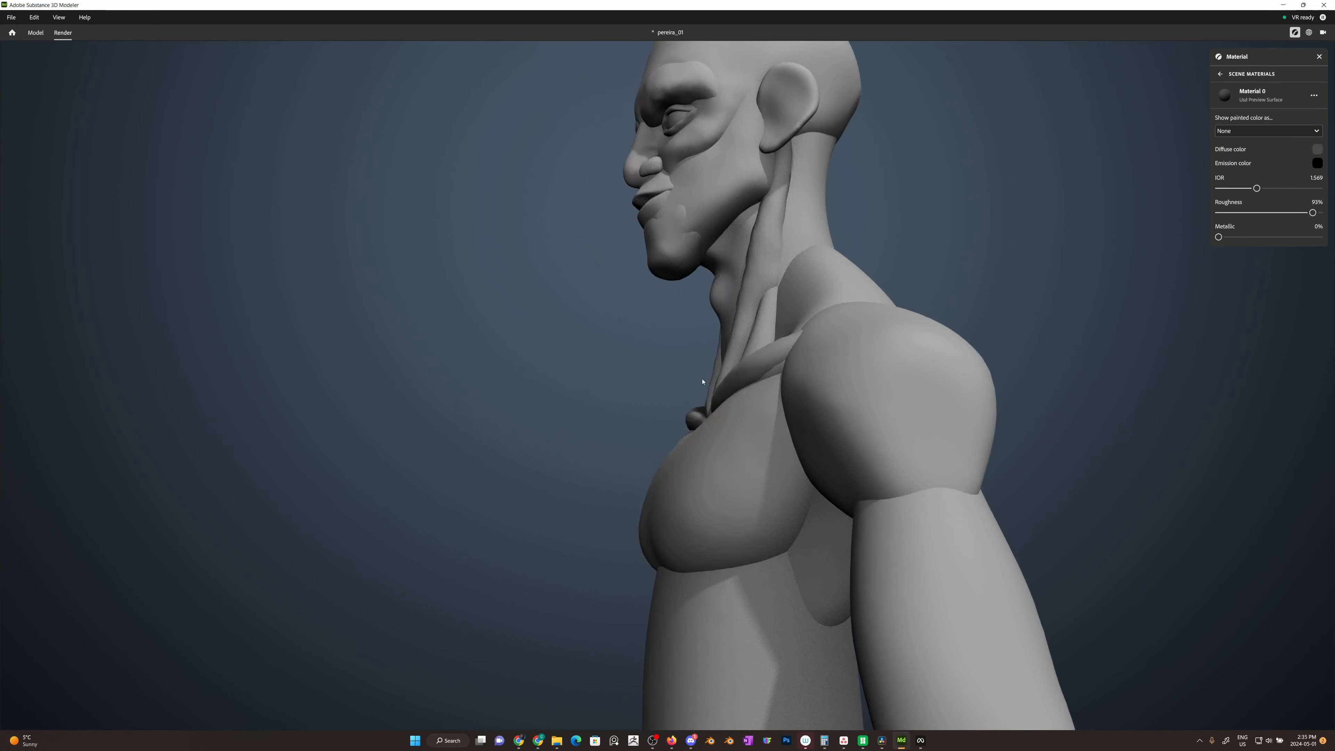
middle_click_drag(701, 421, 738, 594, "alt")
mouse_move(730, 474)
left_mouse_down("alt")
mouse_move(689, 515)
mouse_move(638, 501)
mouse_move(600, 554)
left_mouse_up("alt")
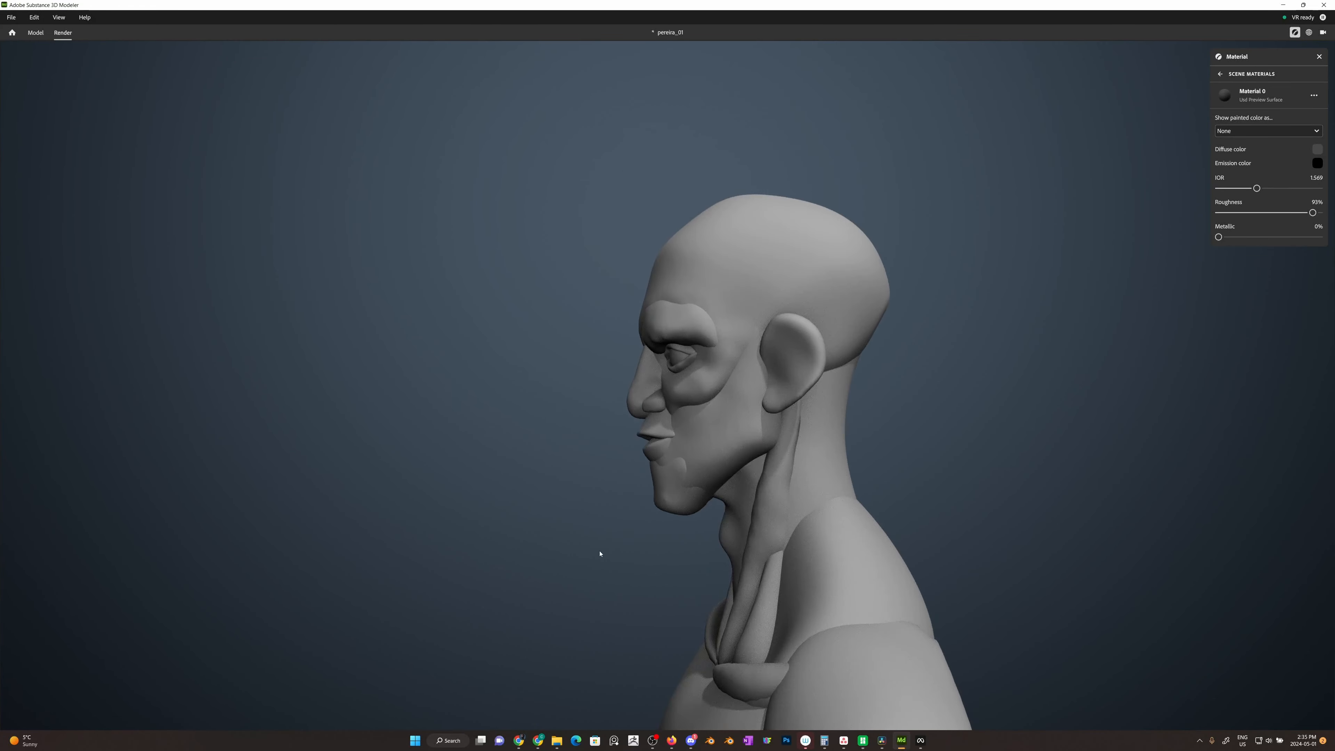